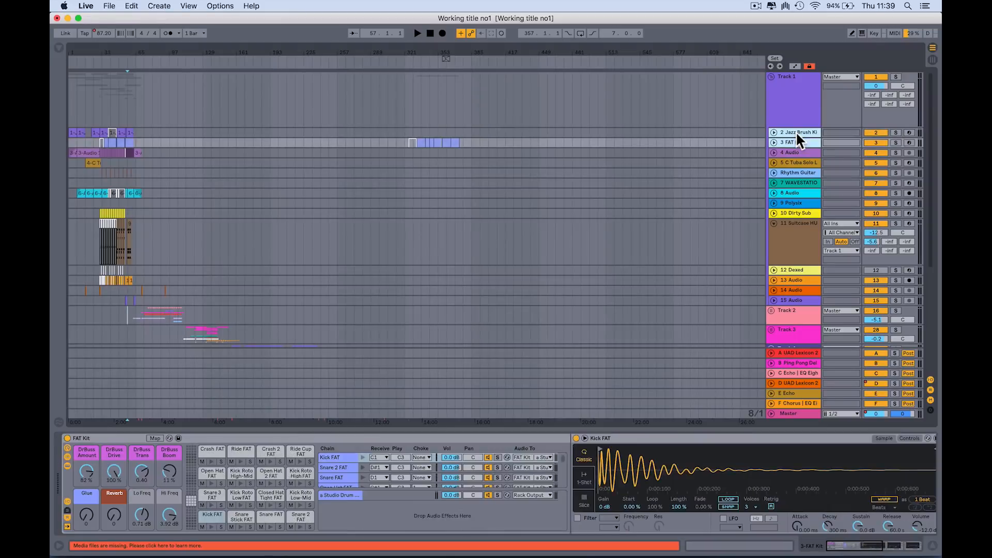
# Group the Jazz Brush Kit and FAT Kit tracks inside Track 1 and fold the new nested group.
pyautogui.press('super+c')
pyautogui.press('super+g')
pyautogui.click(774, 133)
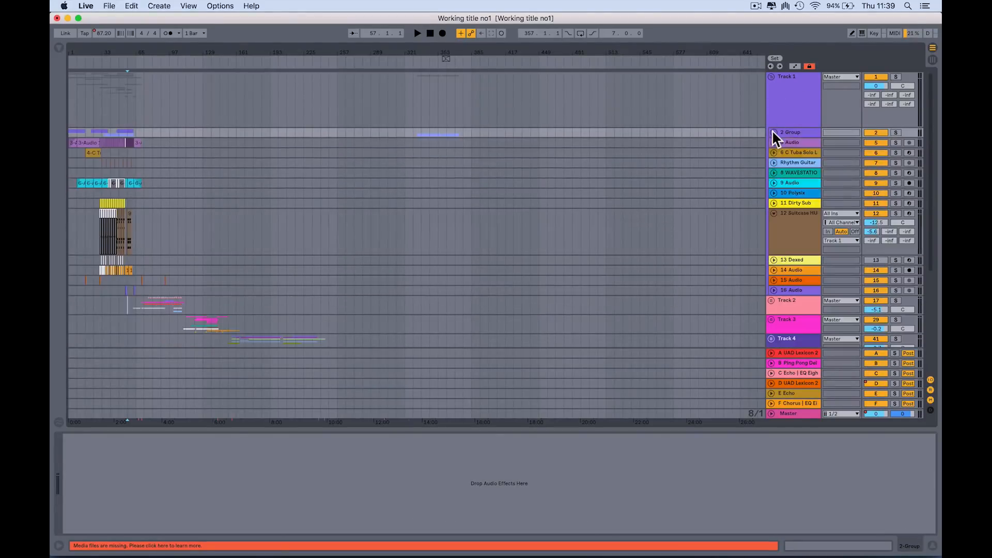
# Check the nested drum group by unfolding and refolding it, and leave the whole Track 1 group collapsed.
pyautogui.click(770, 73)
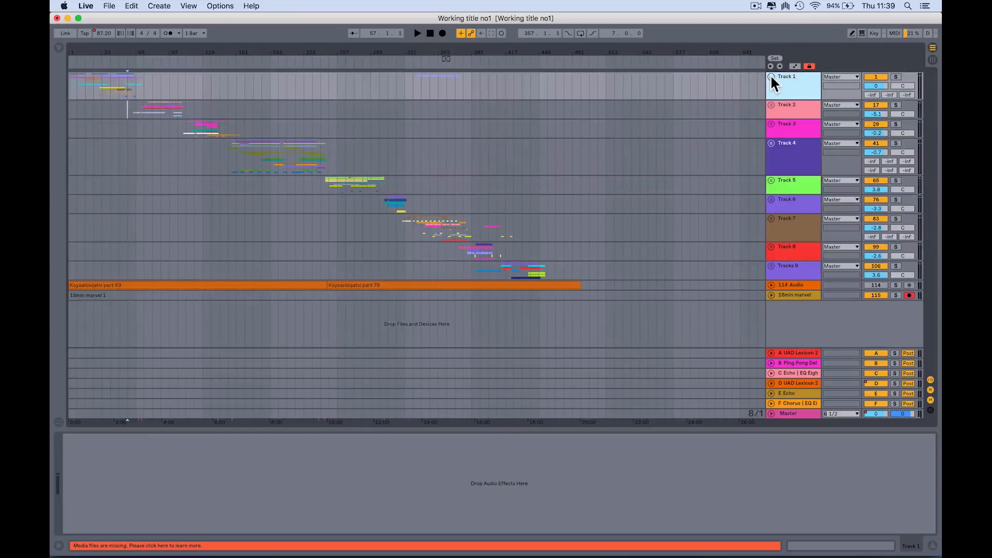
pyautogui.click(770, 74)
pyautogui.click(773, 128)
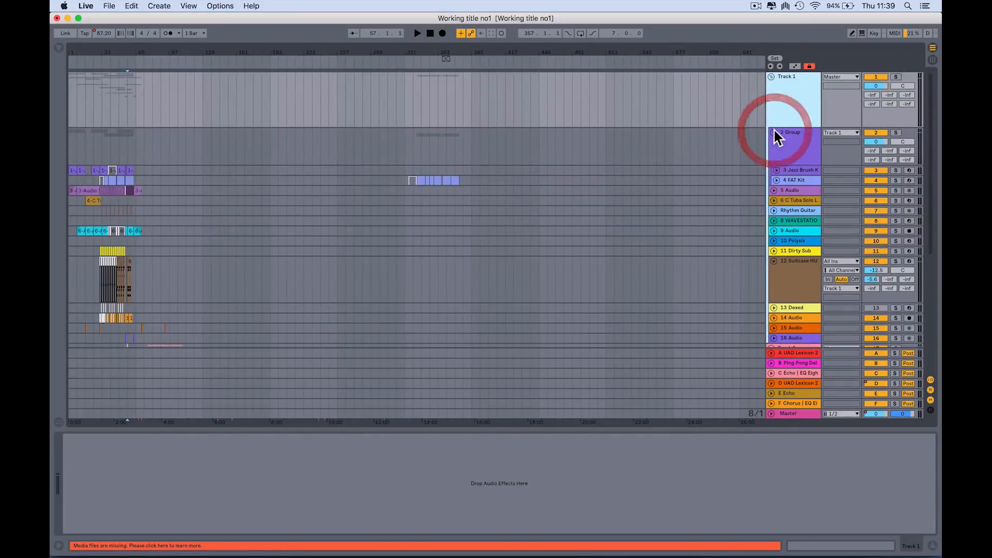
pyautogui.click(773, 128)
pyautogui.click(795, 132)
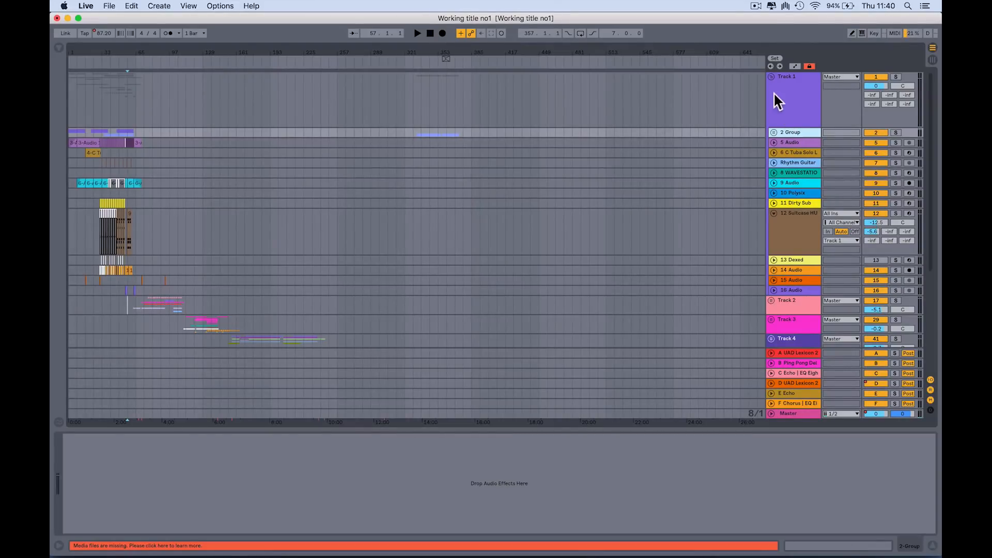
pyautogui.click(772, 76)
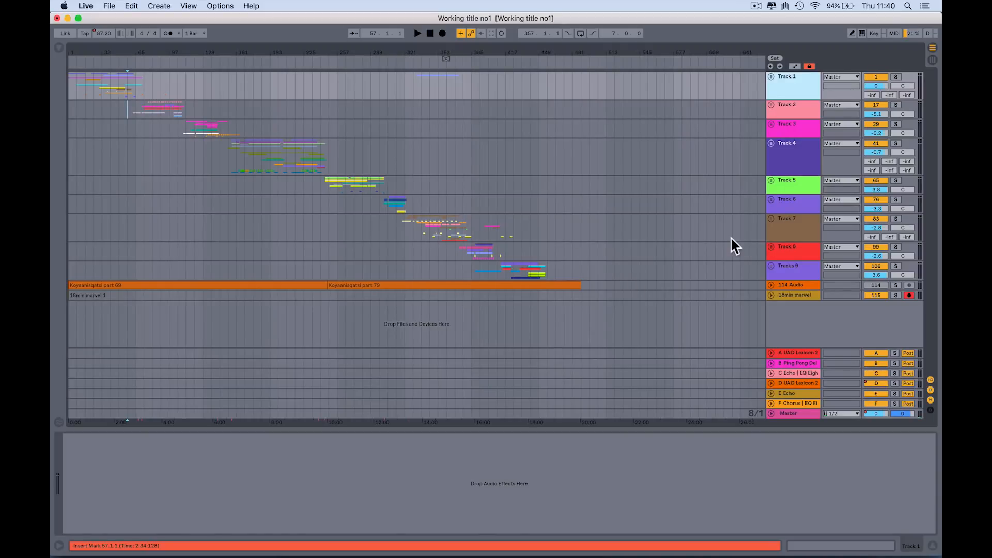
# Unfold Track 7, select bars 321 to 337 on 85 Audio, and zoom in to that selection and back out.
pyautogui.click(771, 219)
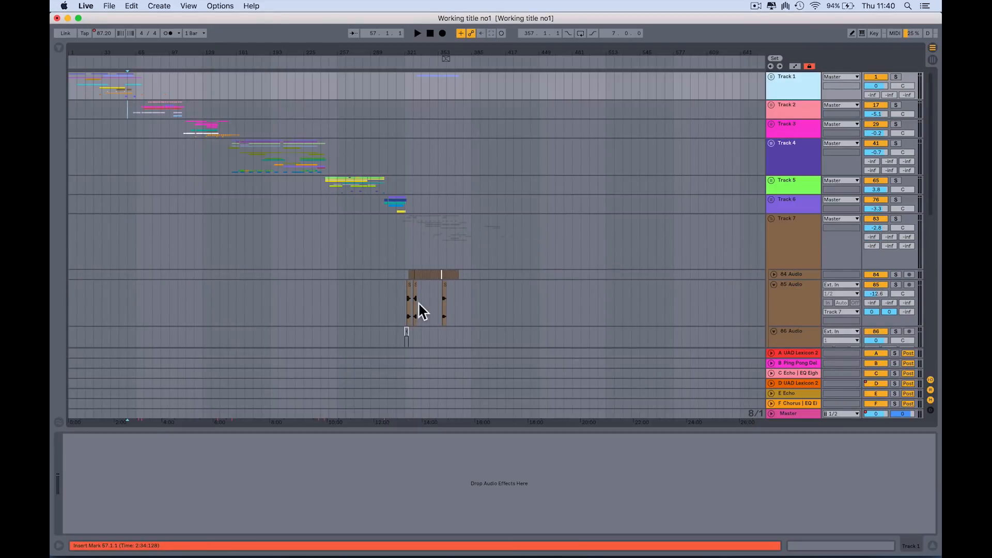
pyautogui.scroll(-4, 419, 303)
pyautogui.scroll(-2, 418, 303)
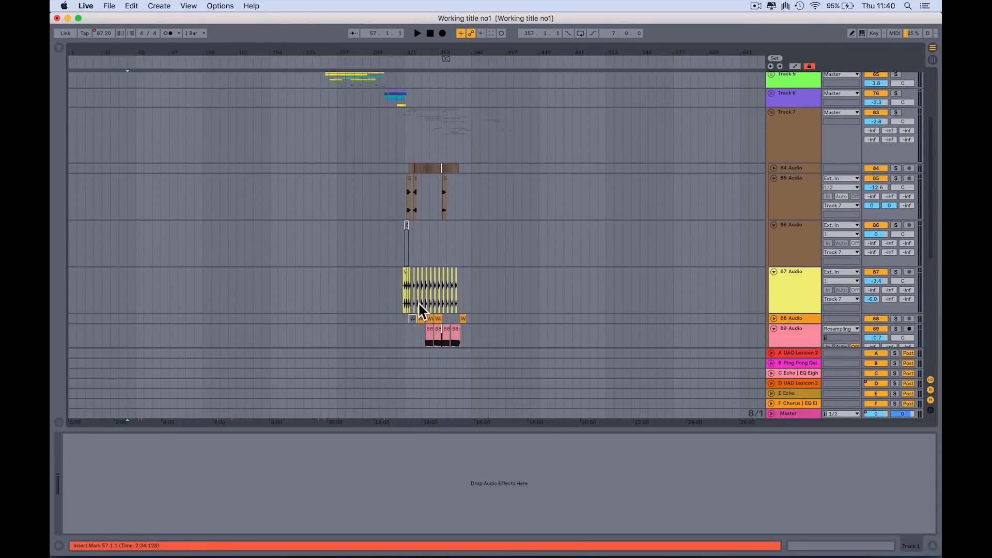
pyautogui.moveTo(405, 208); pyautogui.dragTo(420, 205)
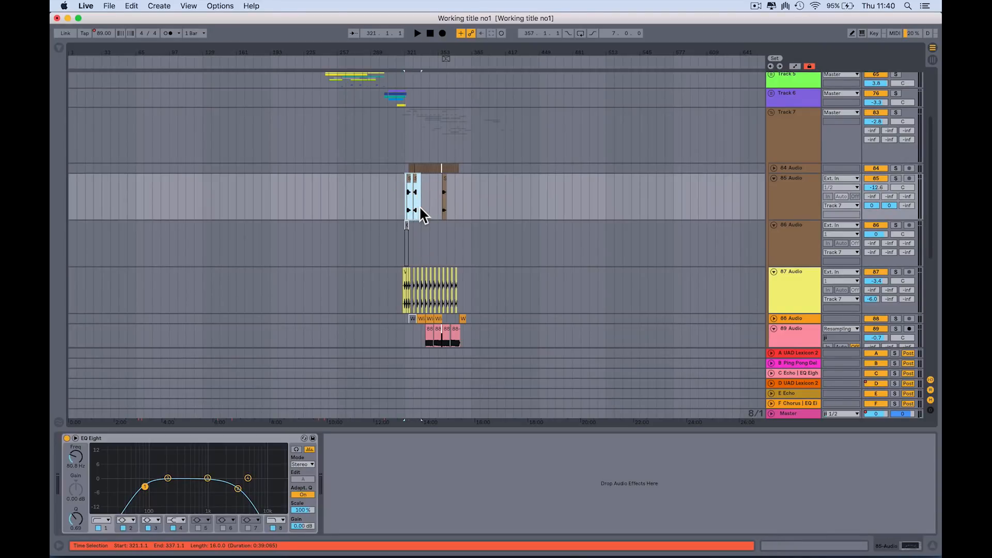
pyautogui.press('z')
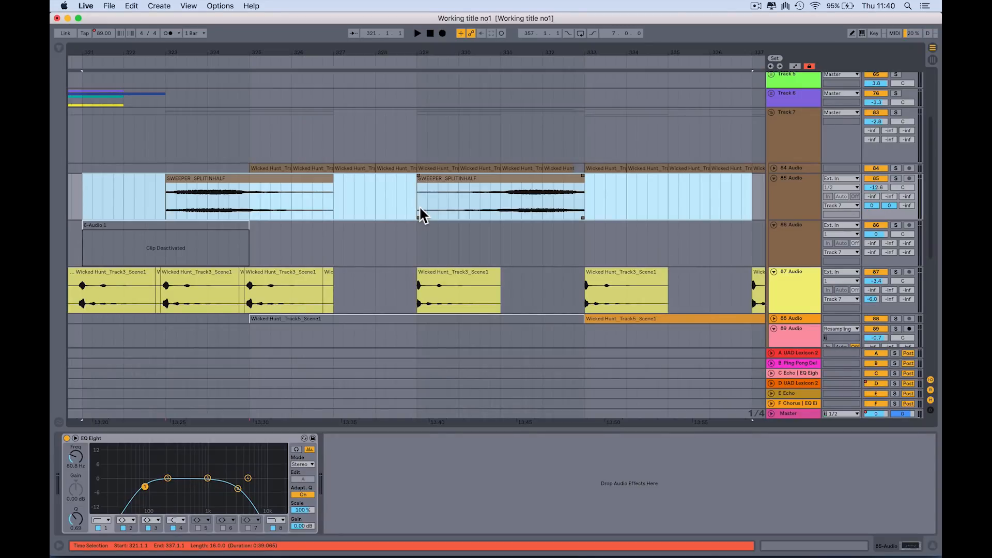
pyautogui.press('x')
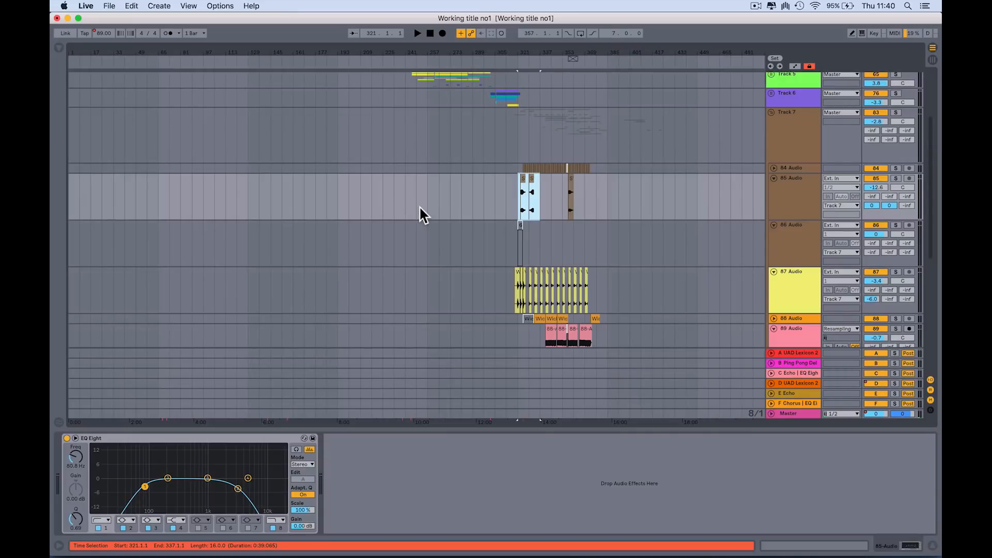
pyautogui.press('z')
pyautogui.press('x')
# Fold 85 Audio and all its sibling tracks, and toggle the Track 7 group closed and open again.
pyautogui.click(774, 178)
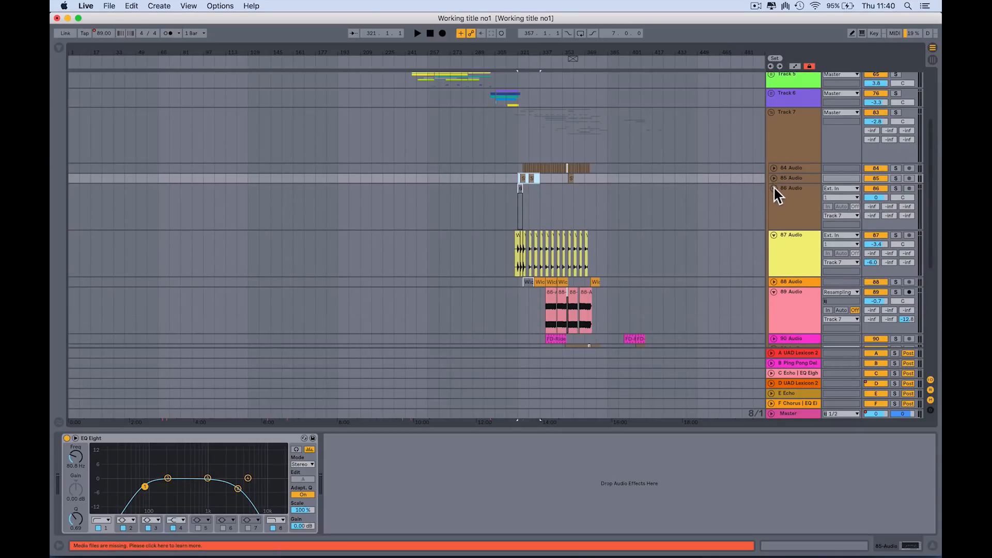
pyautogui.keyDown('alt'); pyautogui.click(773, 187); pyautogui.keyUp('alt')
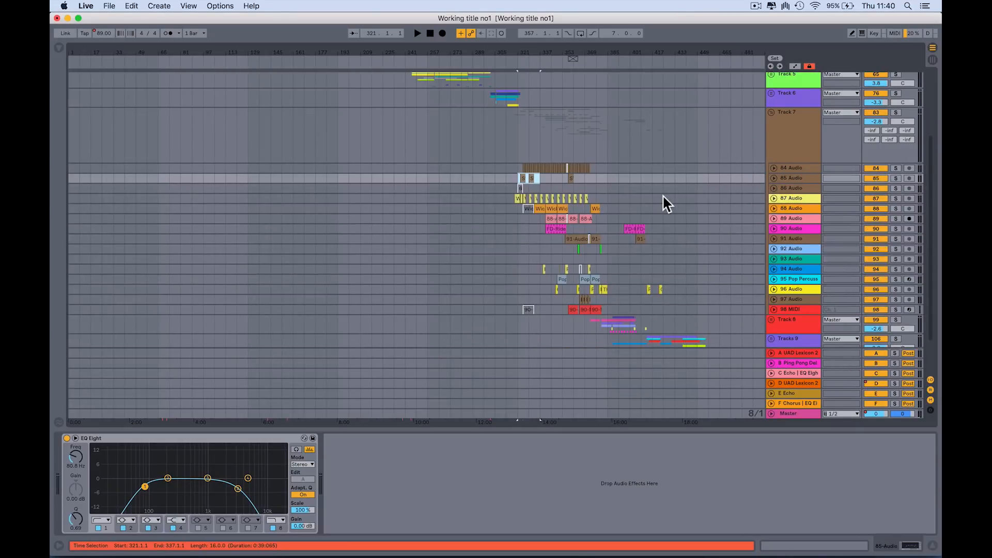
pyautogui.scroll(3, 662, 194)
pyautogui.scroll(1, 662, 194)
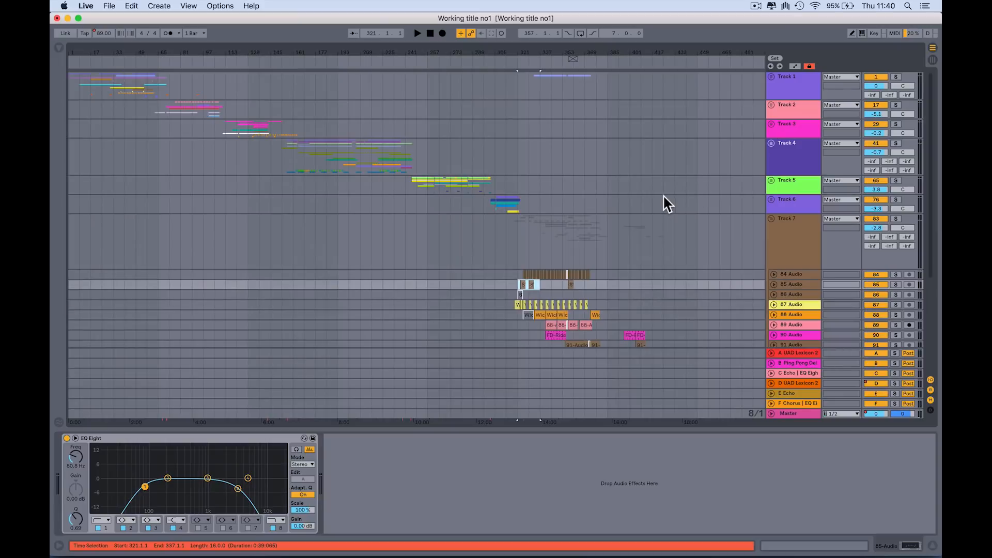
pyautogui.click(770, 217)
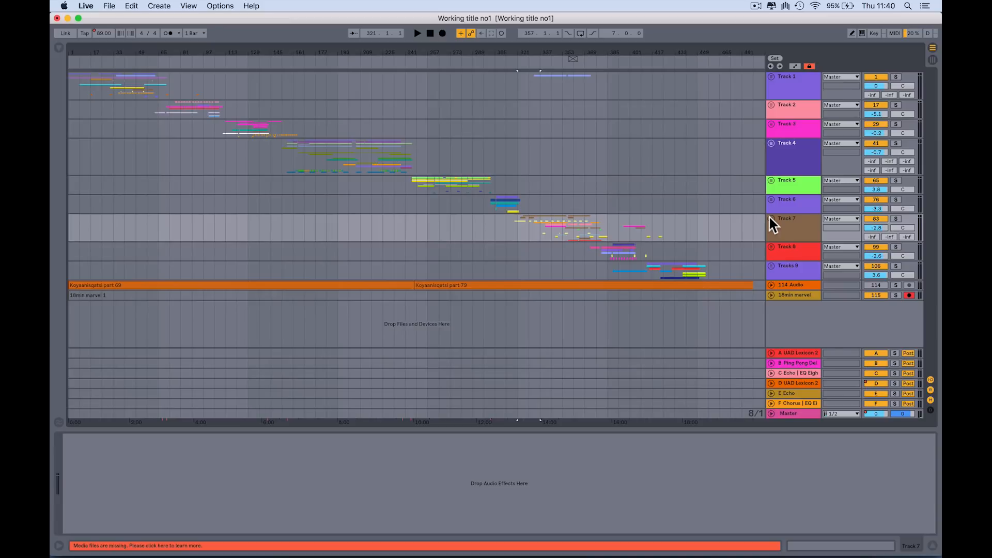
pyautogui.click(770, 217)
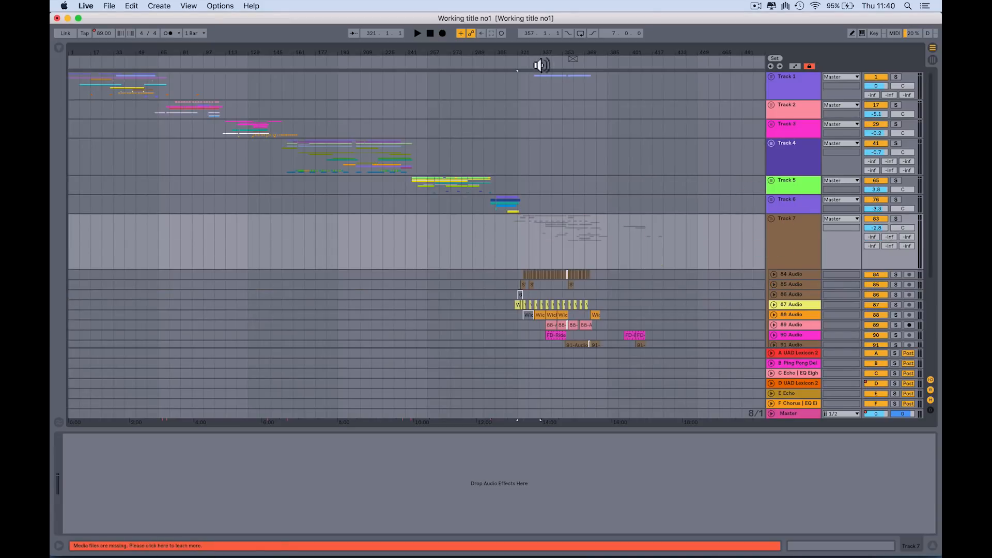
# Reselect bars 321 to 337 on 85 Audio, zoom the arrangement to the selection, and return to the overview.
pyautogui.moveTo(542, 52); pyautogui.dragTo(541, 132)
pyautogui.moveTo(379, 54); pyautogui.dragTo(379, 3)
pyautogui.moveTo(518, 282); pyautogui.dragTo(539, 282)
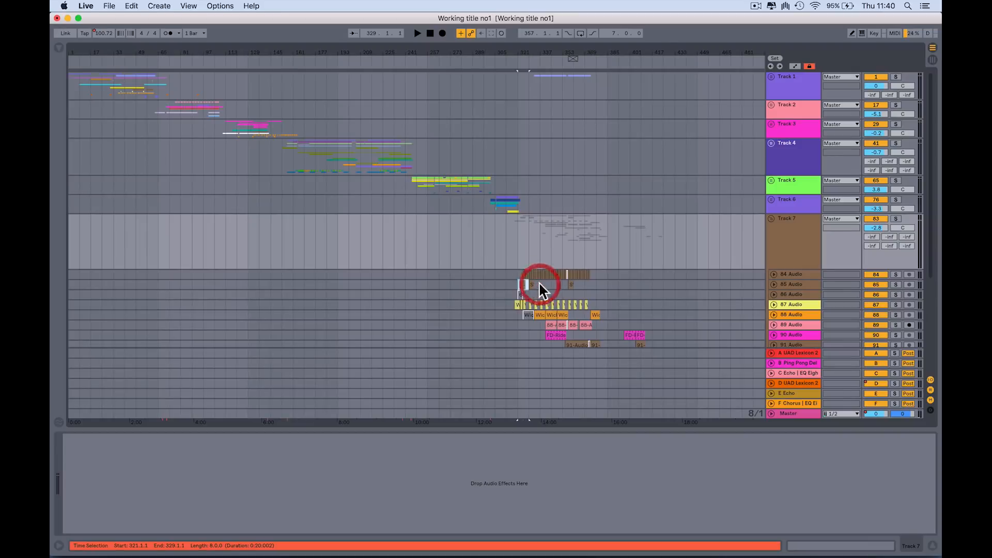
pyautogui.press('z')
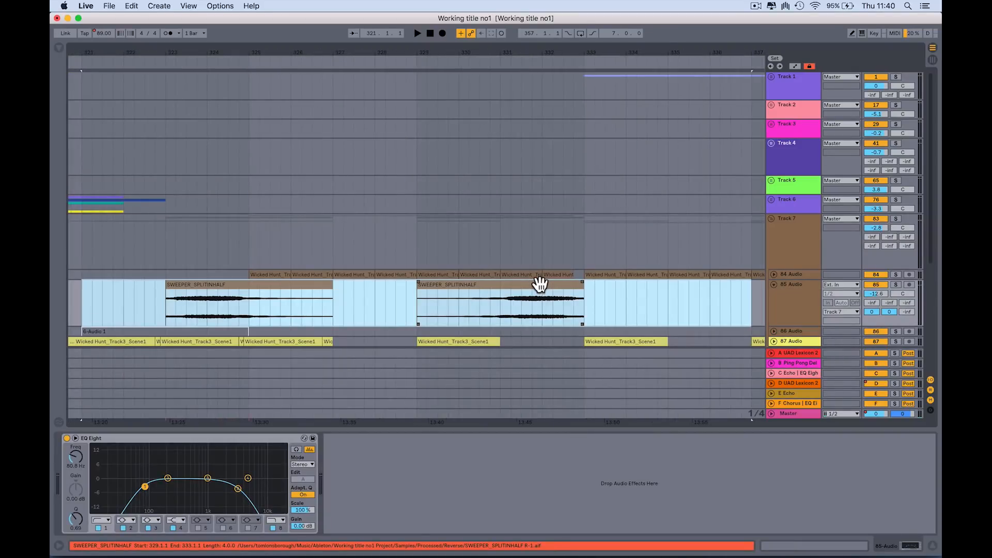
pyautogui.press('x')
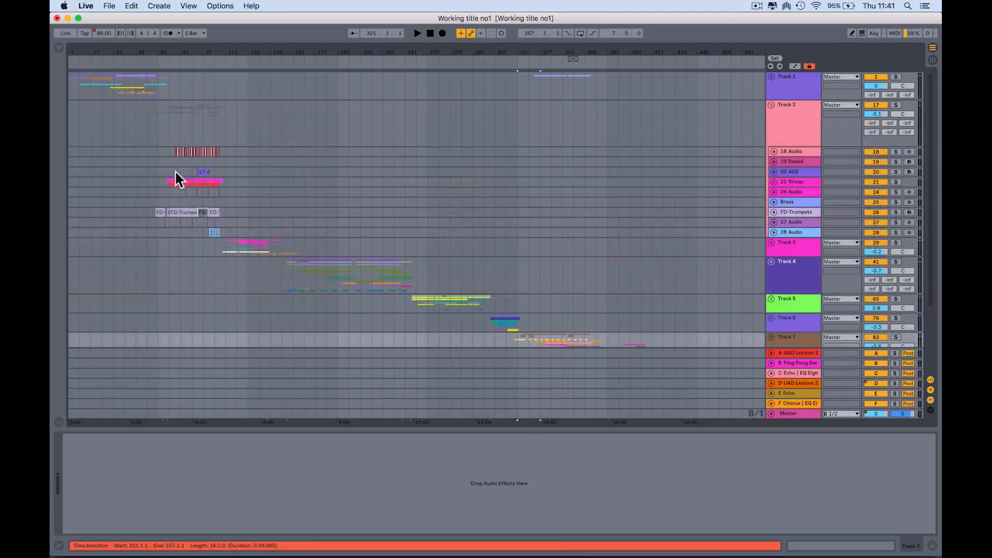
# Zoom the arrangement to the FD-Trumpets 2 clip in Track 2 and open its notes.
pyautogui.click(177, 213)
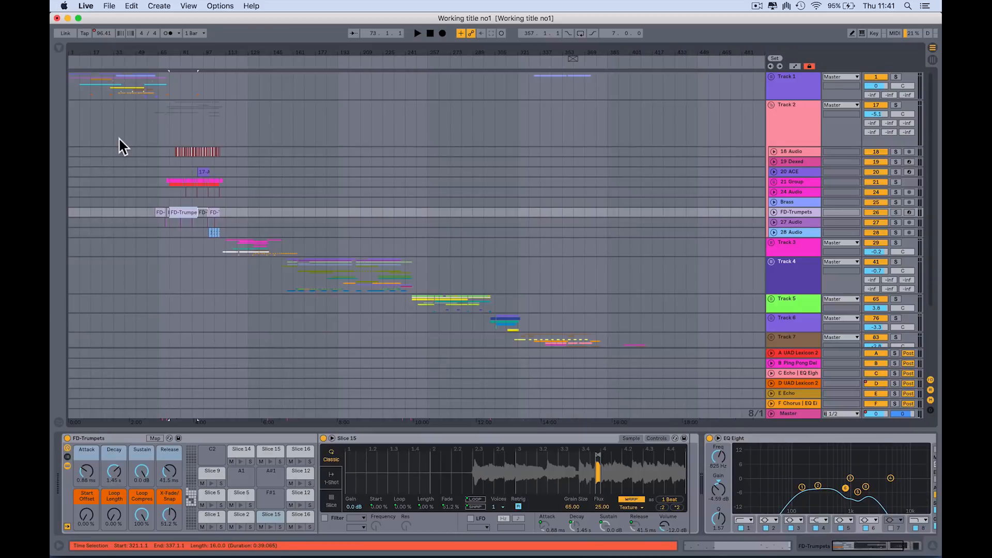
pyautogui.press('z')
pyautogui.doubleClick(209, 215)
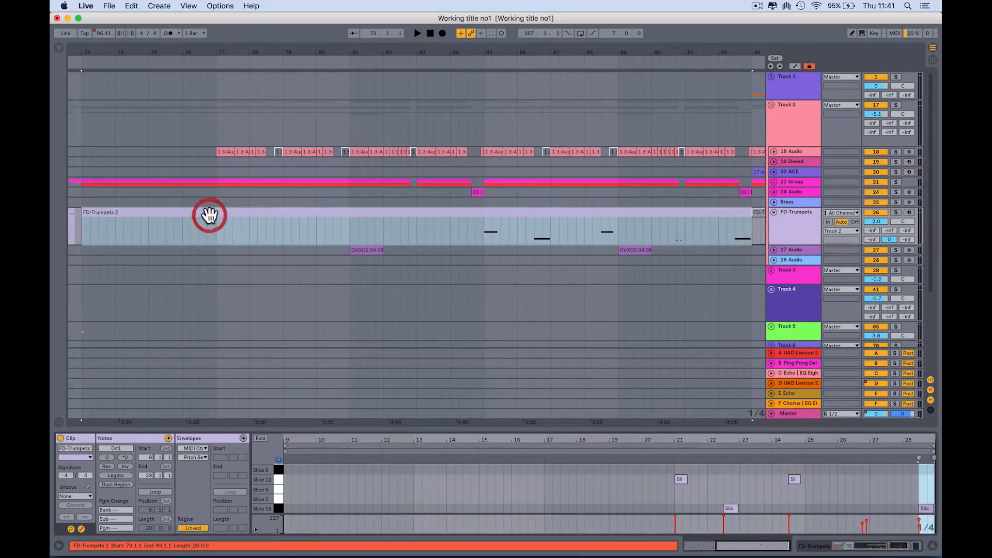
# Focus the note editor on parts of the FD-Trumpets 2 clip by selecting 85.1 to 85.3, and 85.1 to 89.4.
pyautogui.click(483, 239)
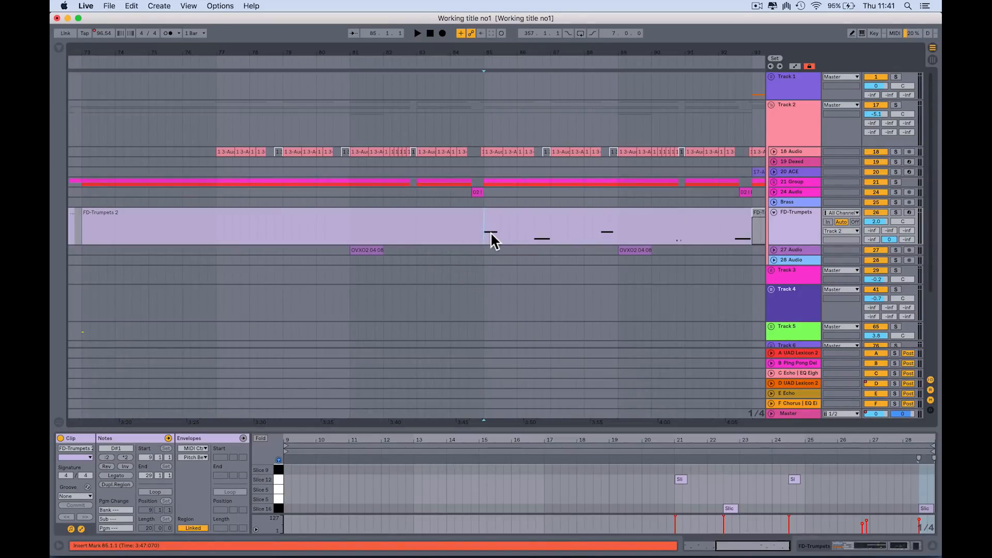
pyautogui.moveTo(484, 235)
pyautogui.mouseDown()
pyautogui.moveTo(615, 231)
pyautogui.moveTo(492, 237)
pyautogui.mouseUp()
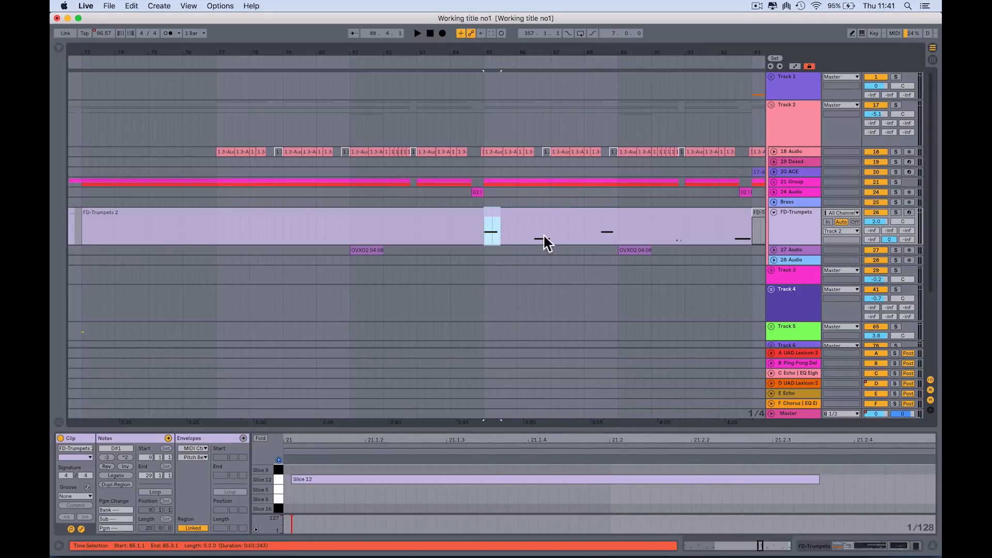
pyautogui.click(615, 233)
pyautogui.click(484, 232)
pyautogui.moveTo(486, 234); pyautogui.dragTo(645, 232)
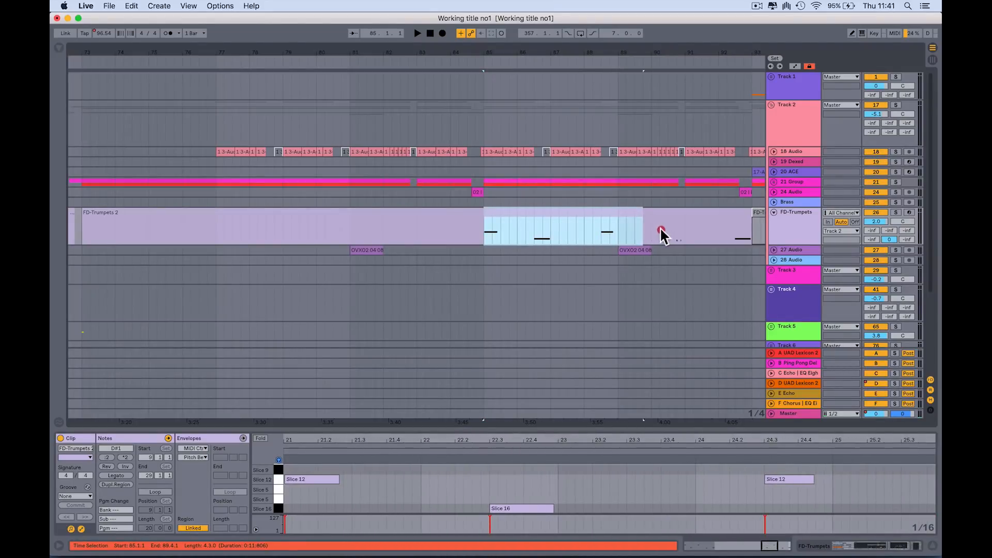
# Show all the trumpet notes in the note editor by selecting bars 85 to 93 of the FD-Trumpets 2 clip.
pyautogui.click(750, 230)
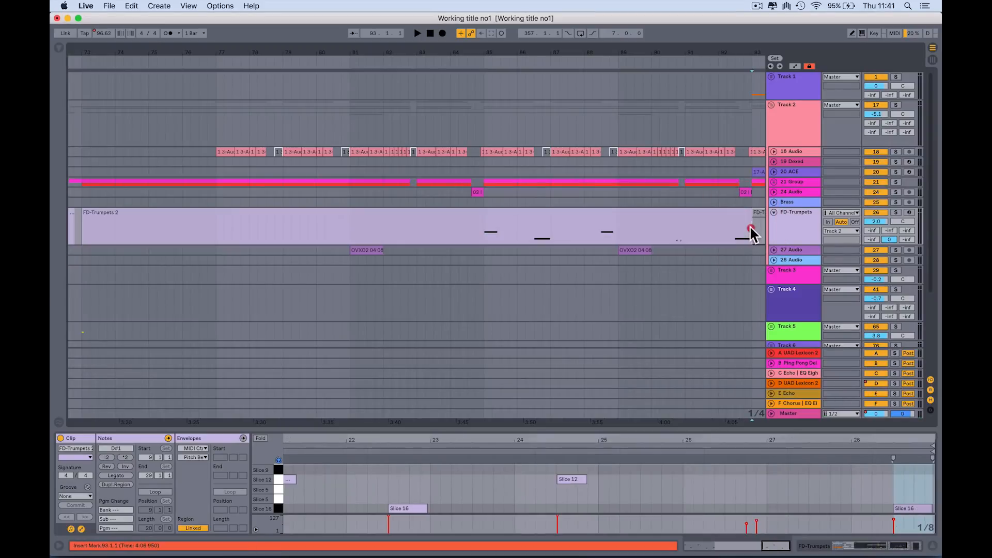
pyautogui.moveTo(749, 230); pyautogui.dragTo(736, 231)
pyautogui.keyDown('shift'); pyautogui.click(489, 231); pyautogui.keyUp('shift')
pyautogui.click(486, 234)
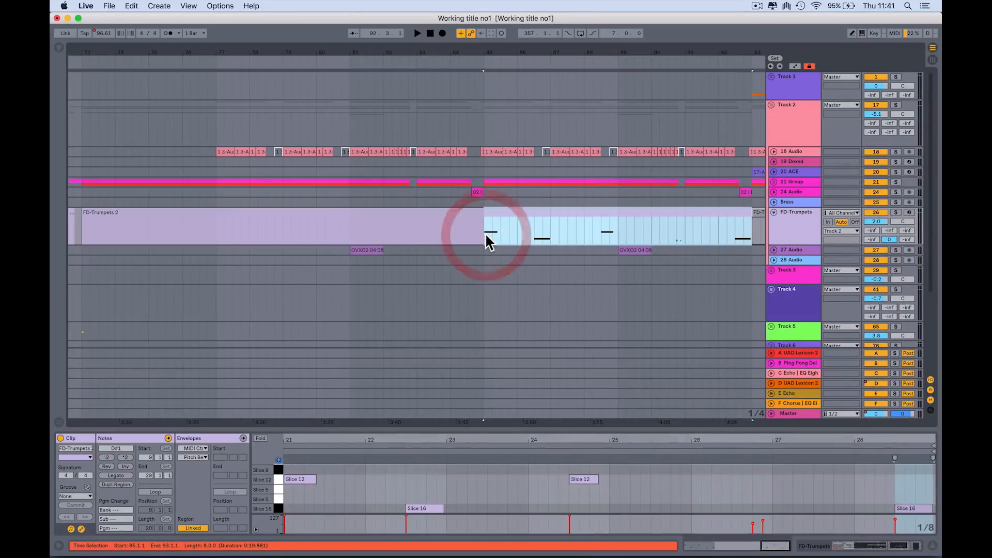
pyautogui.moveTo(485, 232); pyautogui.dragTo(584, 236)
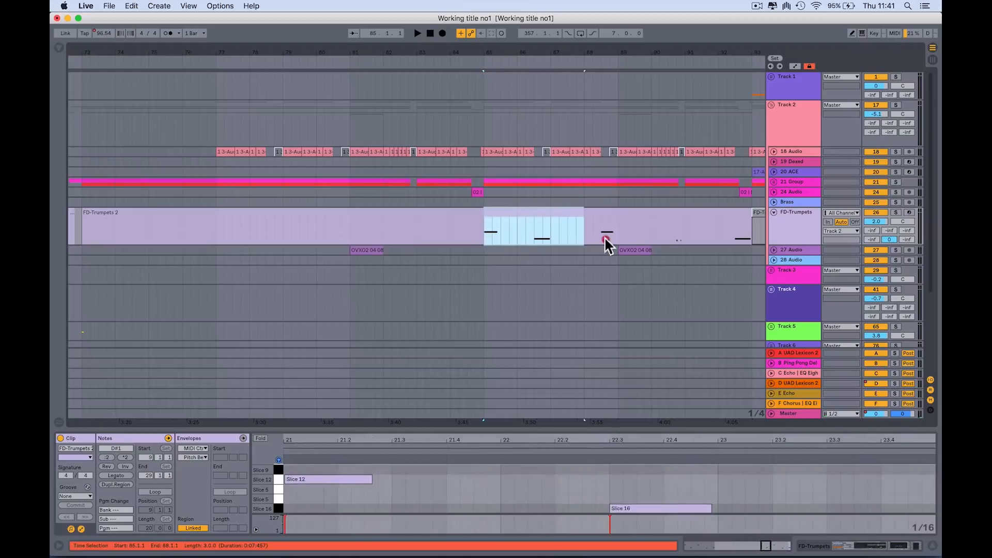
pyautogui.moveTo(733, 228); pyautogui.dragTo(751, 229)
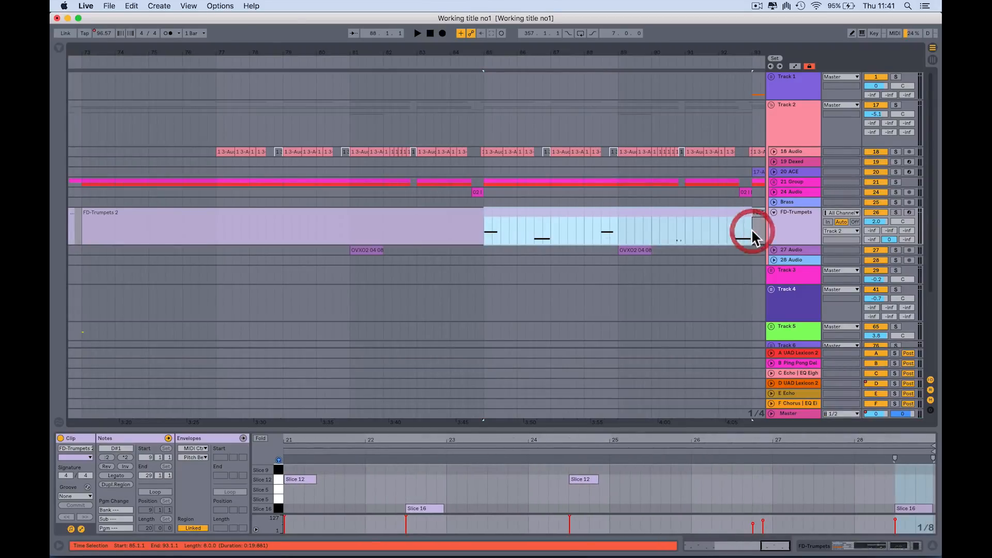
# Enlarge the clip view and shift the note editor's timeline to examine the trumpet notes.
pyautogui.moveTo(626, 426); pyautogui.dragTo(618, 371)
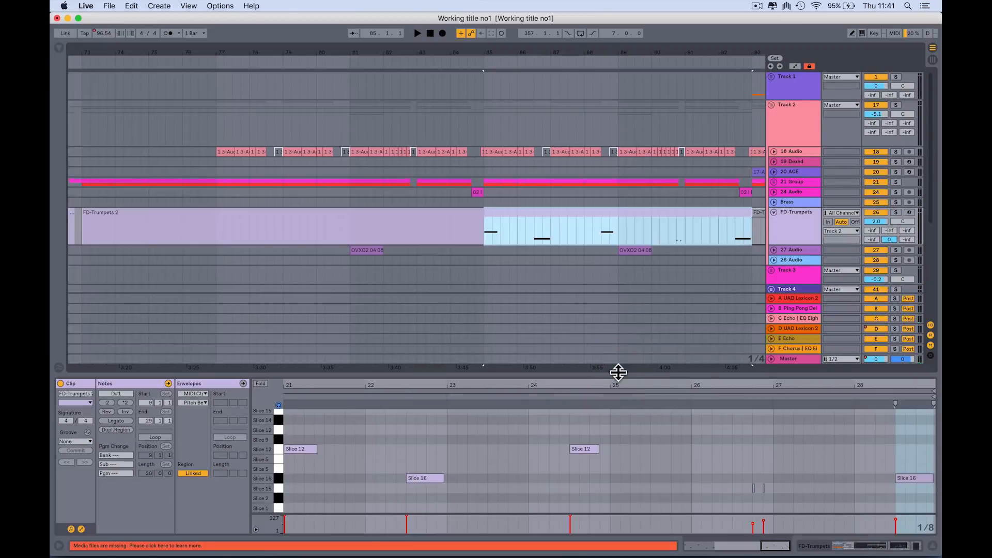
pyautogui.click(524, 462)
pyautogui.hscroll(-10, 524, 461)
pyautogui.hscroll(10, 524, 462)
pyautogui.scroll(-2, 524, 462)
pyautogui.moveTo(519, 386); pyautogui.dragTo(560, 385)
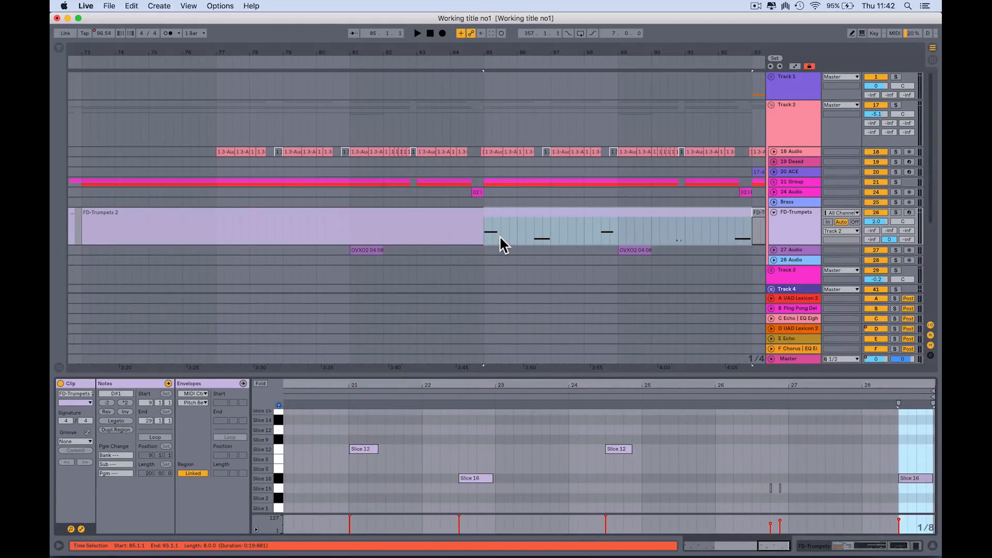
# Make the clip view taller still, and shrink it back to its compact height.
pyautogui.moveTo(468, 375); pyautogui.dragTo(471, 327)
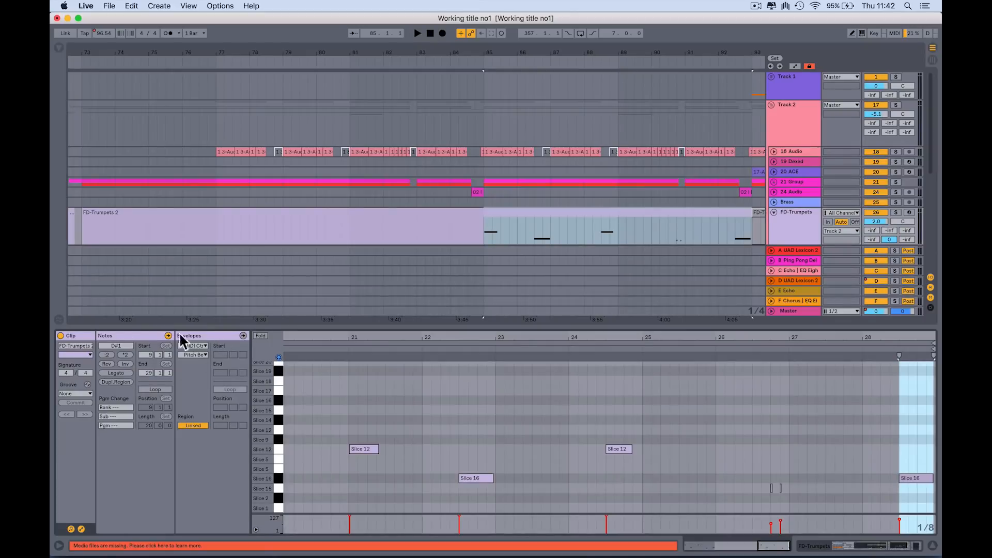
pyautogui.moveTo(290, 325); pyautogui.dragTo(286, 412)
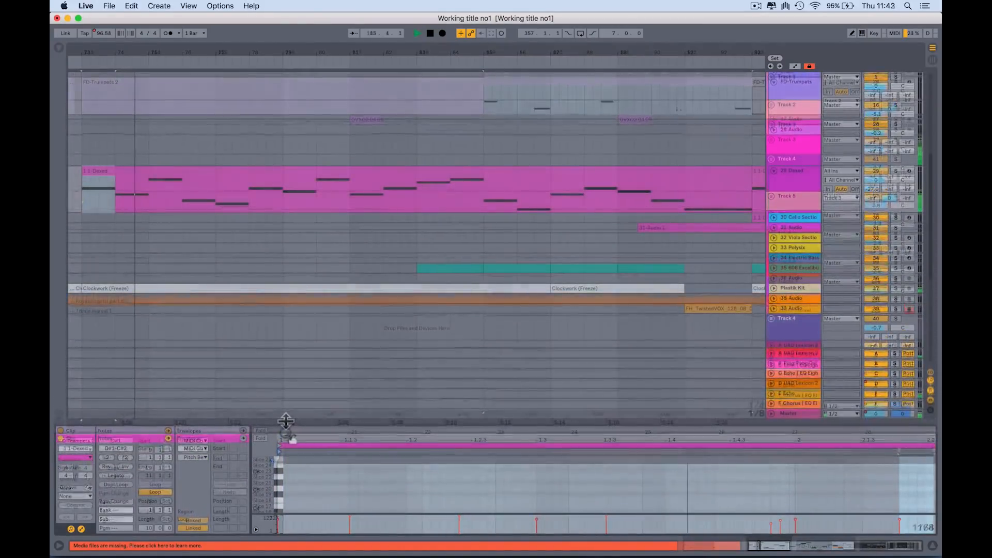
pyautogui.moveTo(286, 421); pyautogui.dragTo(286, 429)
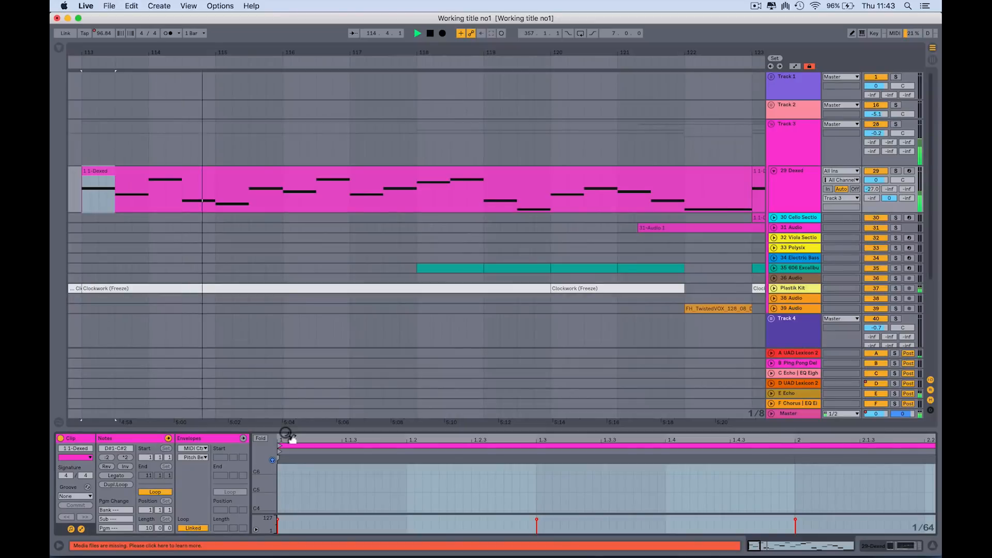
# Stop playback, turn on Follow, and start playback again so the view tracks the playhead.
pyautogui.press('space')
pyautogui.click(353, 34)
pyautogui.press('space')
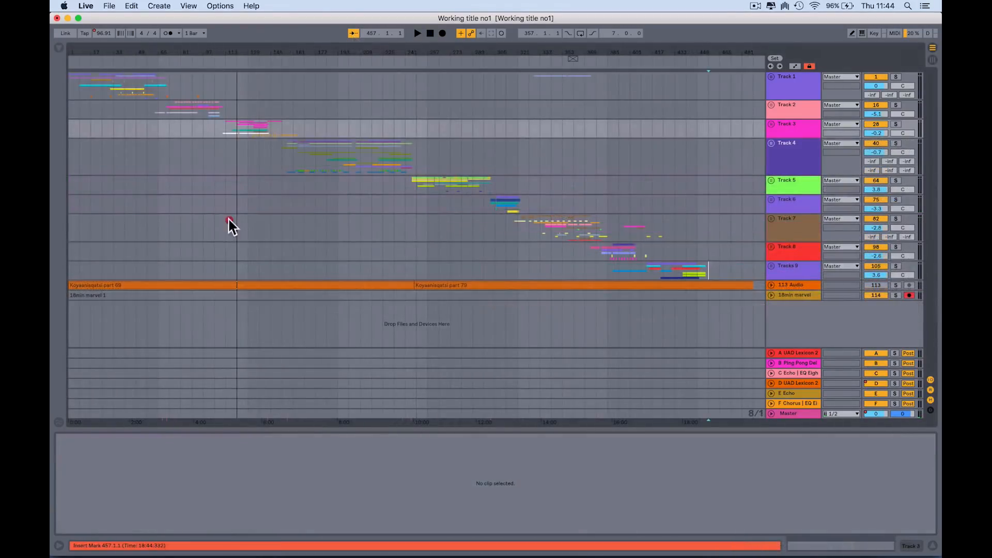
# Select bars 1 to 457 across Tracks 5 to 9 and open the audio/video export settings for that range.
pyautogui.keyDown('shift'); pyautogui.click(52, 194); pyautogui.keyUp('shift')
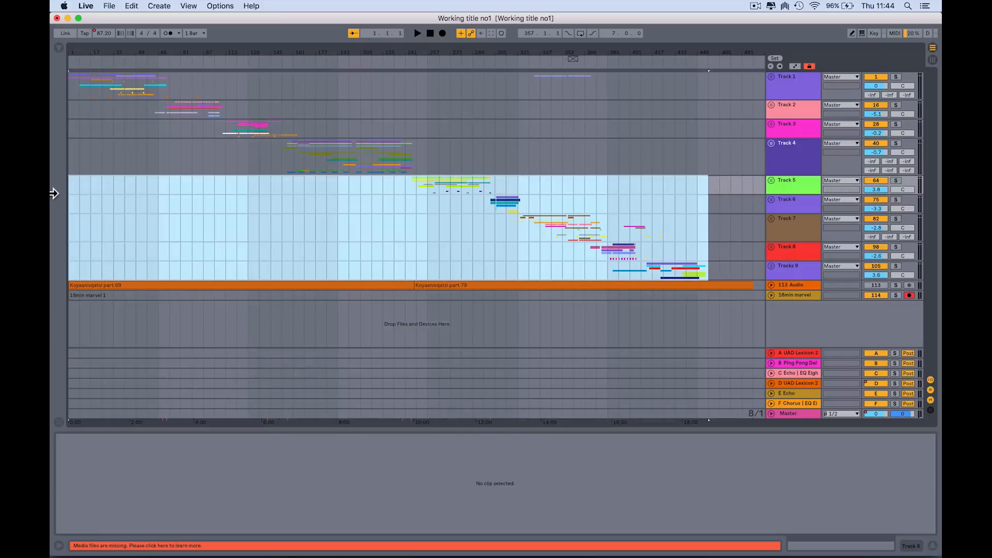
pyautogui.press('super+shift+r')
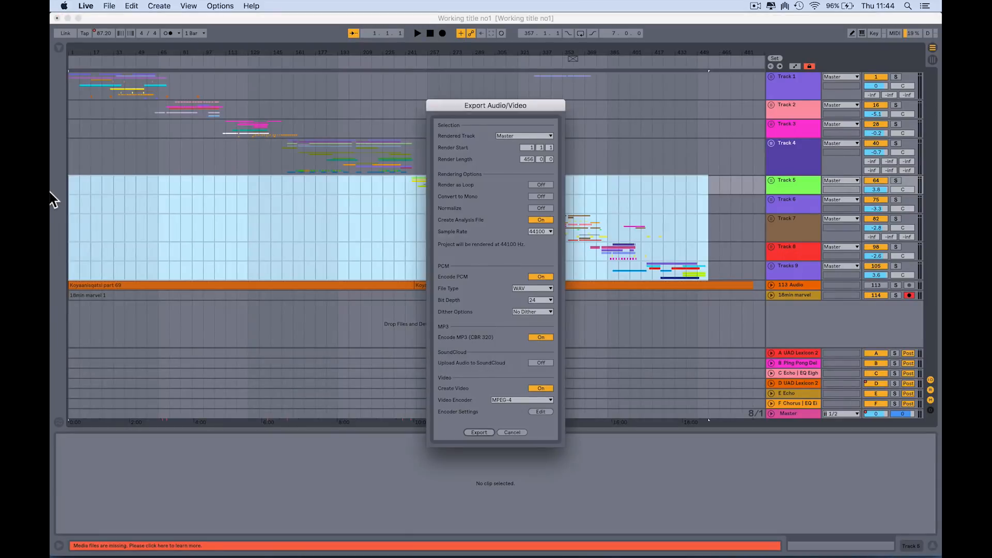